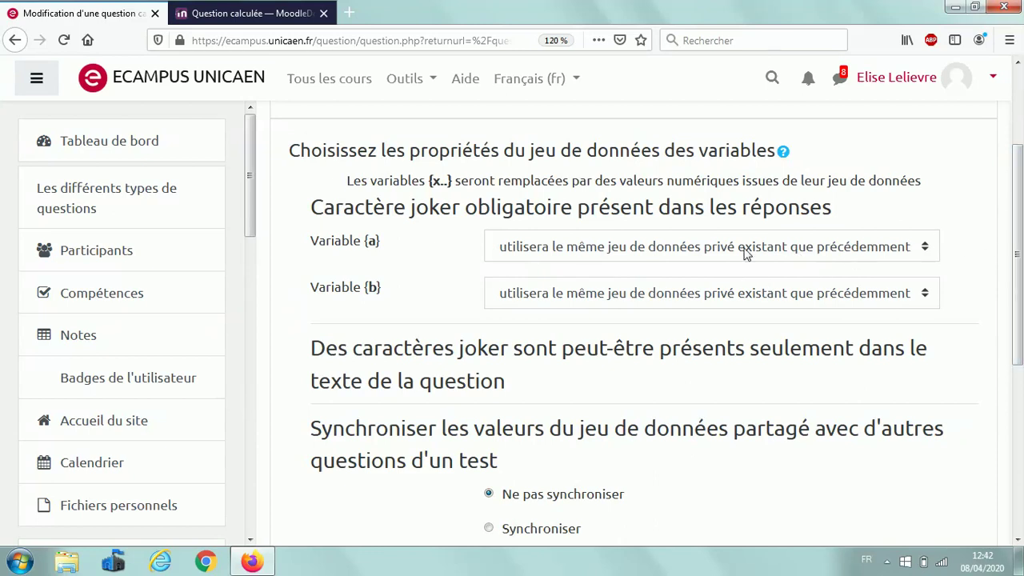
Continue to the variables' dataset page and set variable {a} to 3,0 with a range maximum of 10,0
{"action": "left_click_drag", "start_coordinate": [1015, 244], "coordinate": [1019, 342]}
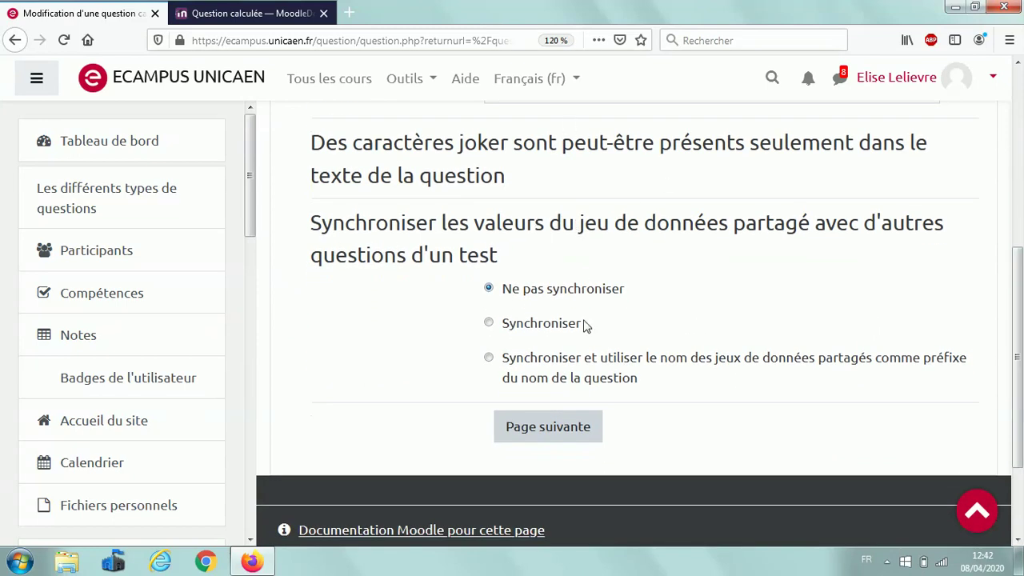
{"action": "left_click", "coordinate": [562, 434]}
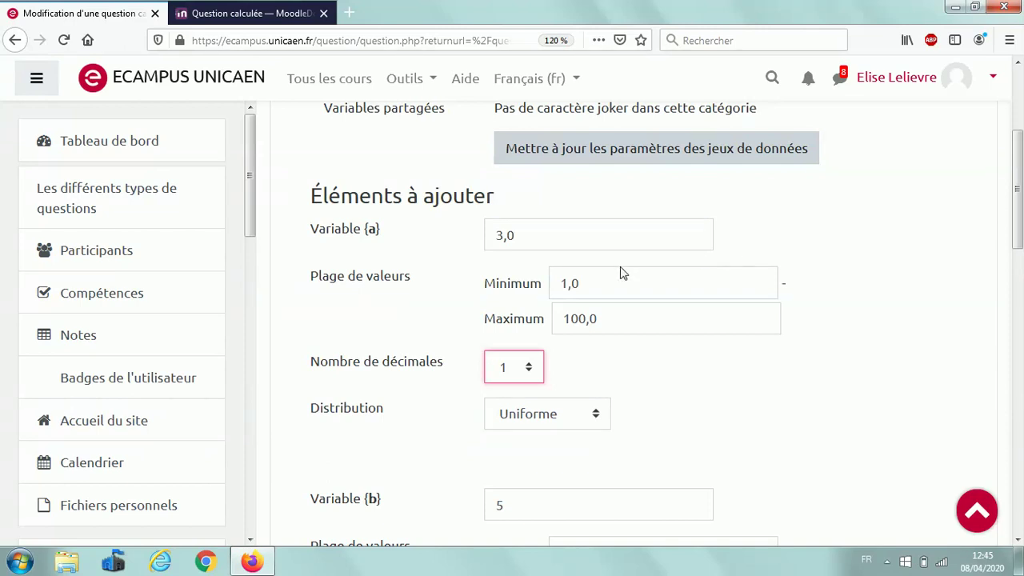
{"action": "double_click", "coordinate": [612, 324]}
{"action": "type", "text": "1"}
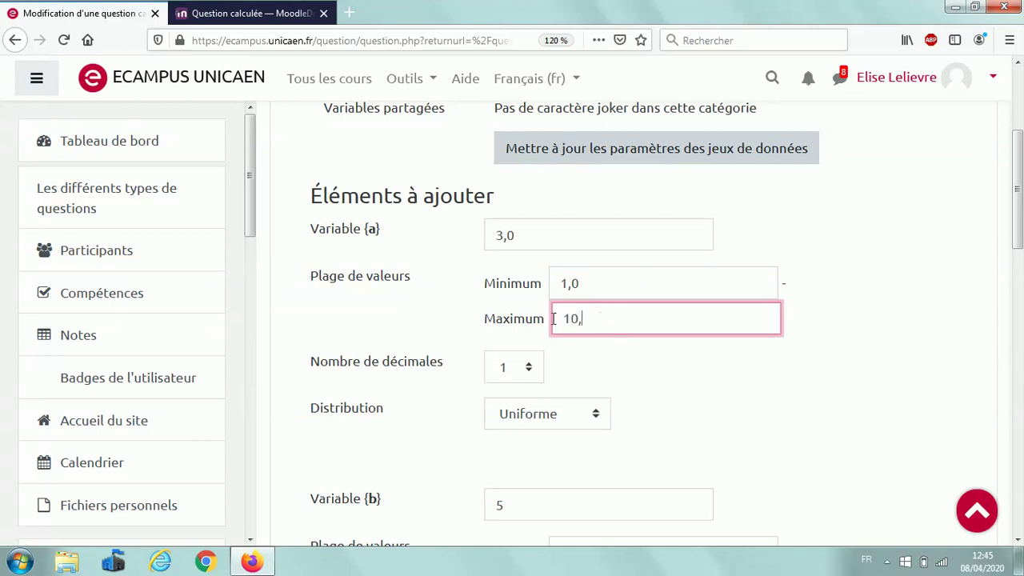
{"action": "double_click", "coordinate": [524, 235]}
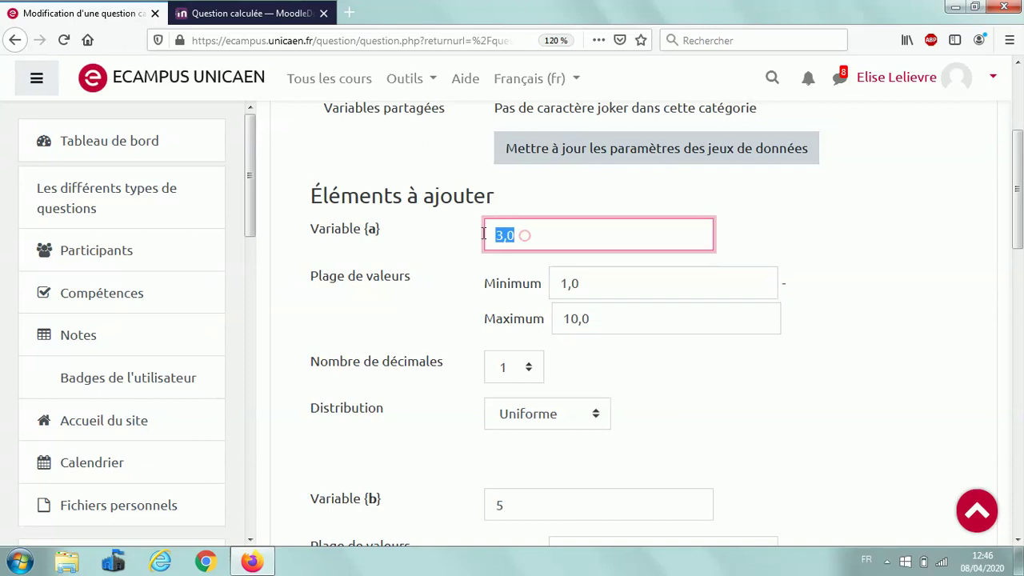
{"action": "type", "text": "3,0"}
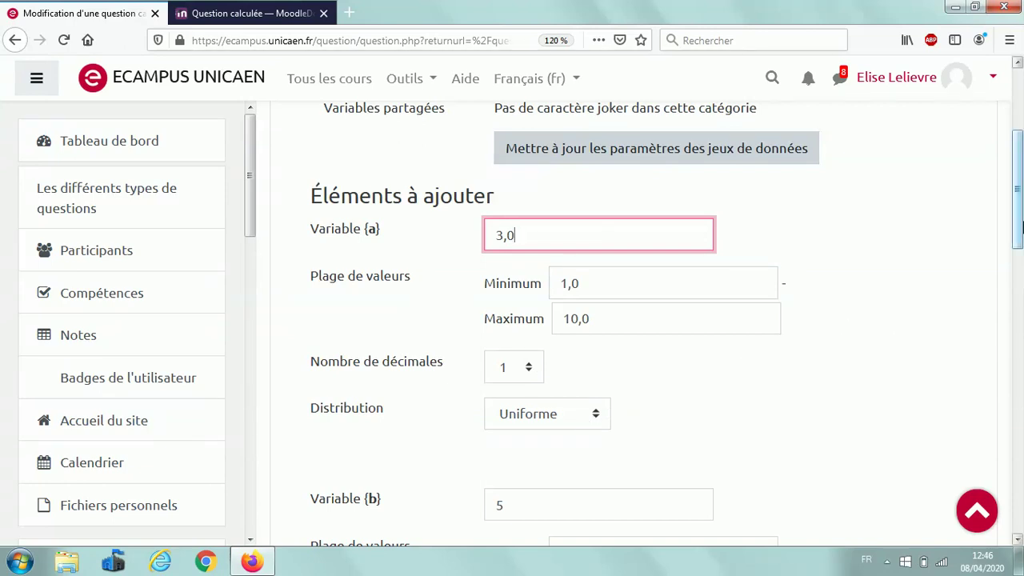
Set variable {b} to 20,0 with a range minimum of 10,0
{"action": "left_click_drag", "start_coordinate": [1021, 215], "coordinate": [1020, 272]}
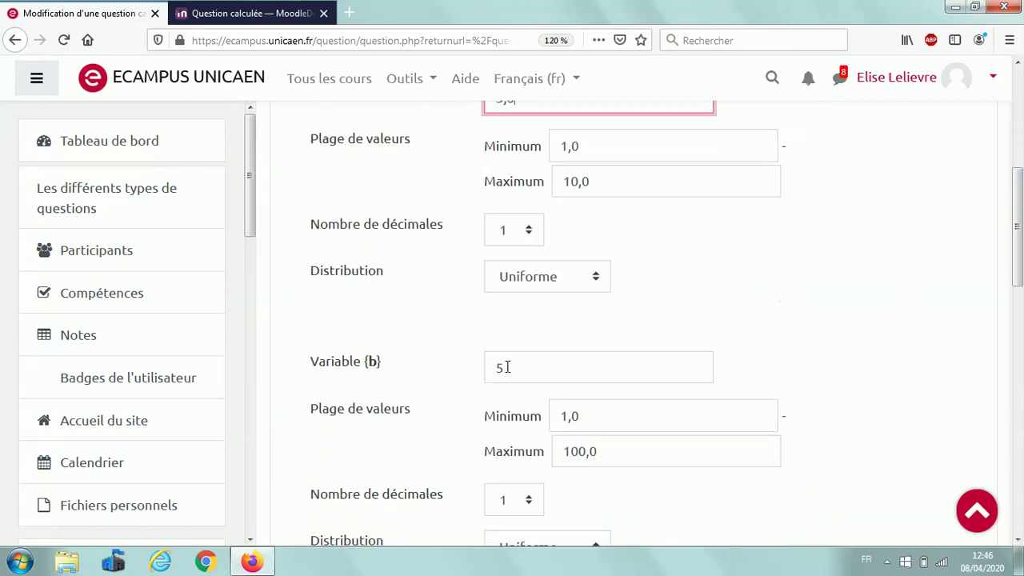
{"action": "left_click_drag", "start_coordinate": [513, 369], "coordinate": [470, 367]}
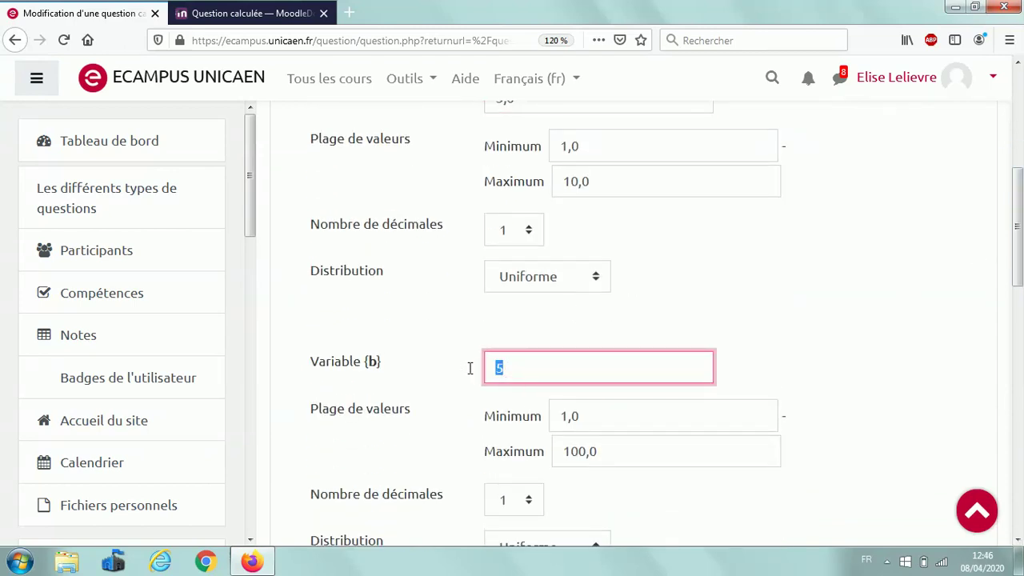
{"action": "type", "text": "10,0"}
{"action": "left_click_drag", "start_coordinate": [585, 413], "coordinate": [550, 413]}
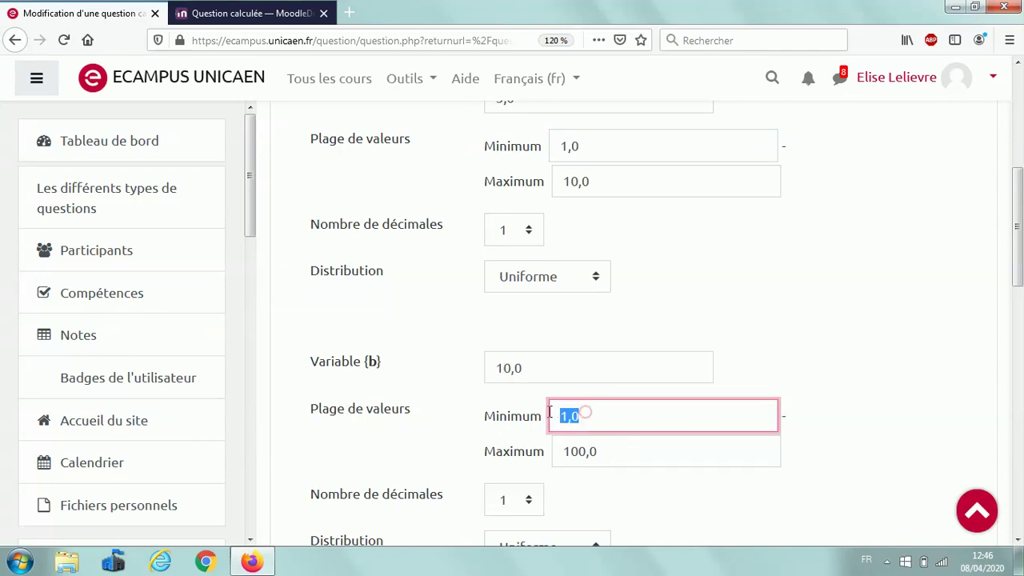
{"action": "type", "text": "10"}
{"action": "left_click_drag", "start_coordinate": [537, 364], "coordinate": [453, 360]}
{"action": "type", "text": "20"}
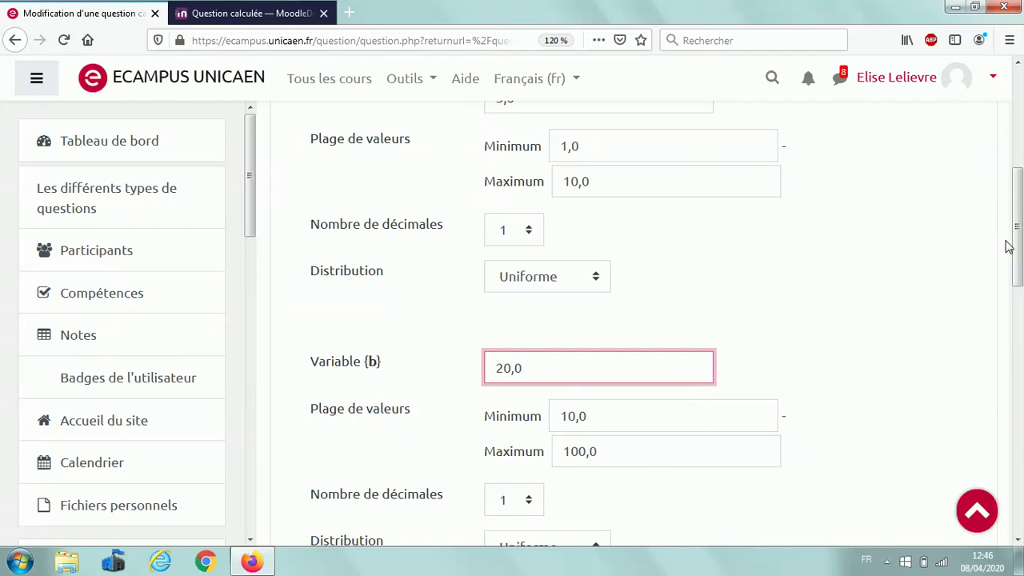
Add 100 new value sets for the variables using the « régénération forcée des variables » option
{"action": "left_click_drag", "start_coordinate": [1020, 240], "coordinate": [1021, 271]}
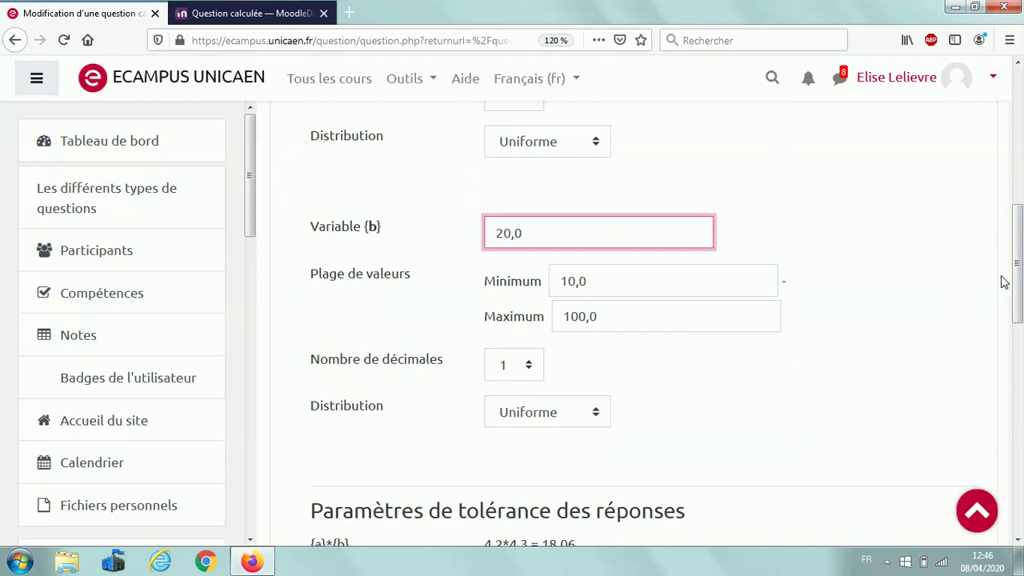
{"action": "left_click_drag", "start_coordinate": [1018, 254], "coordinate": [1020, 327]}
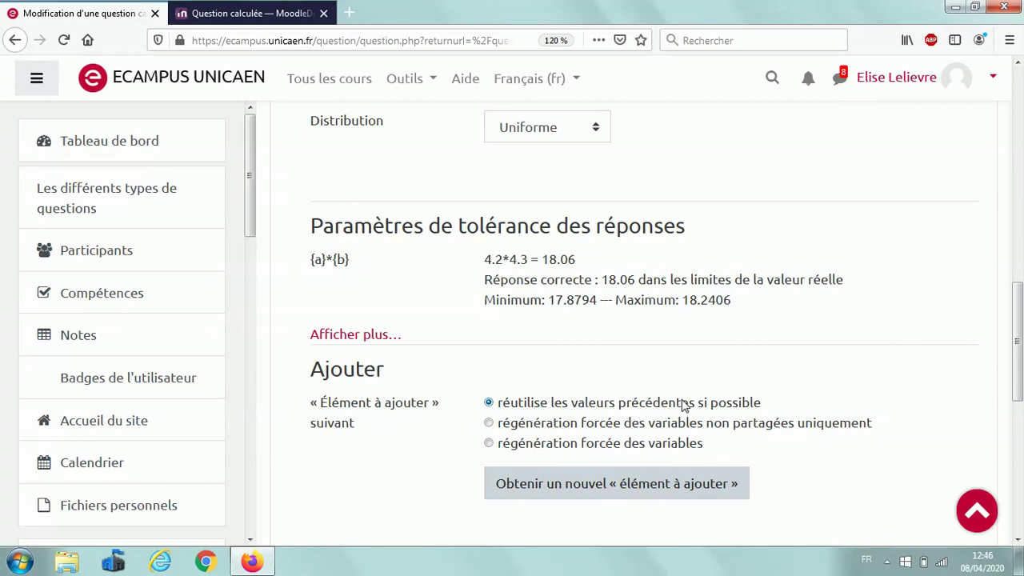
{"action": "left_click", "coordinate": [489, 443]}
{"action": "scroll", "coordinate": [1019, 428], "scroll_direction": "down", "scroll_amount": 3}
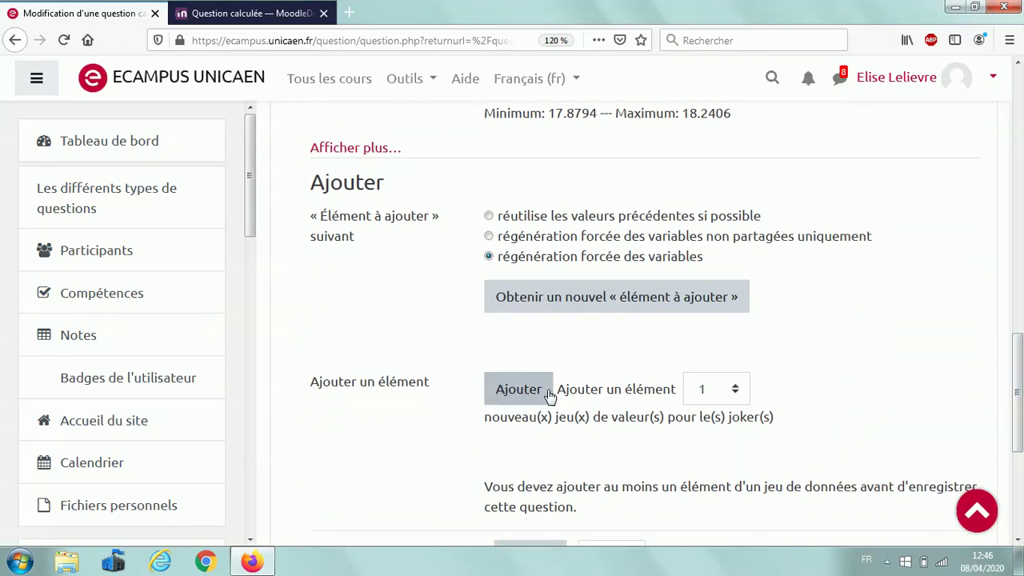
{"action": "left_click", "coordinate": [735, 391]}
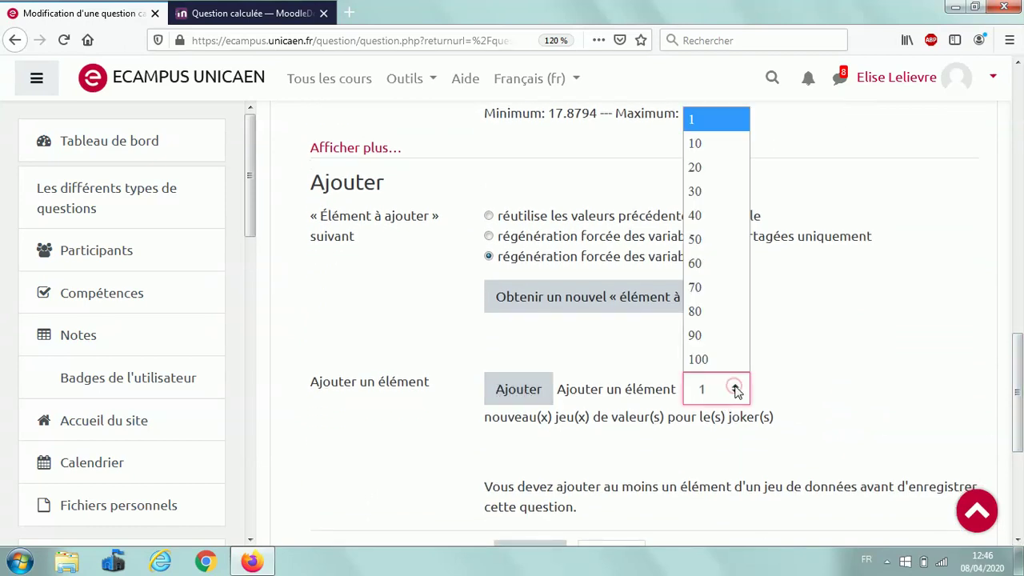
{"action": "left_click", "coordinate": [714, 361]}
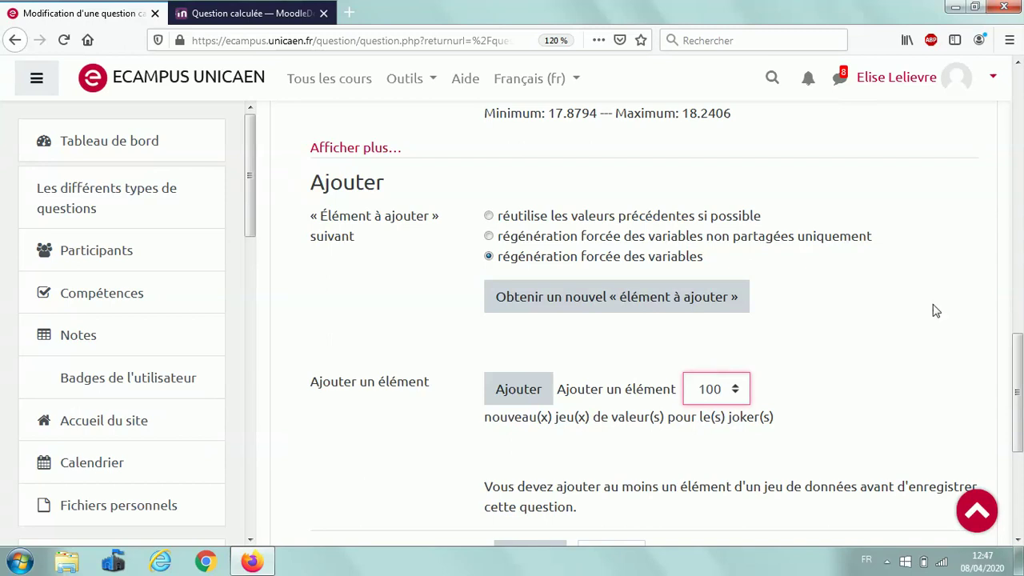
{"action": "left_click_drag", "start_coordinate": [1018, 361], "coordinate": [1019, 397]}
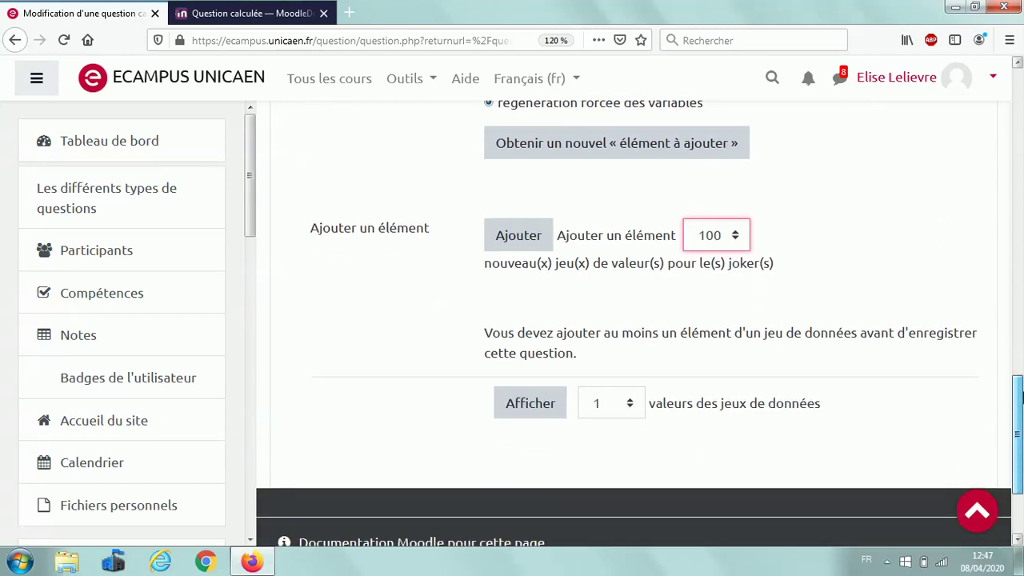
{"action": "left_click", "coordinate": [518, 240]}
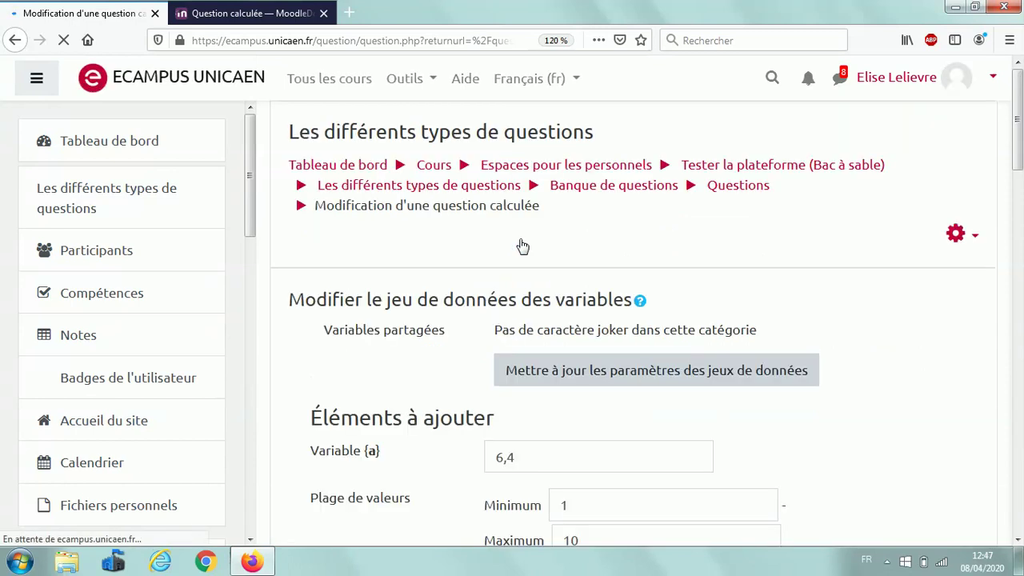
Preview the calculated question, check its generated dimensions, submit it without an answer to view the correction, and close the preview
{"action": "left_click_drag", "start_coordinate": [1017, 147], "coordinate": [1018, 453]}
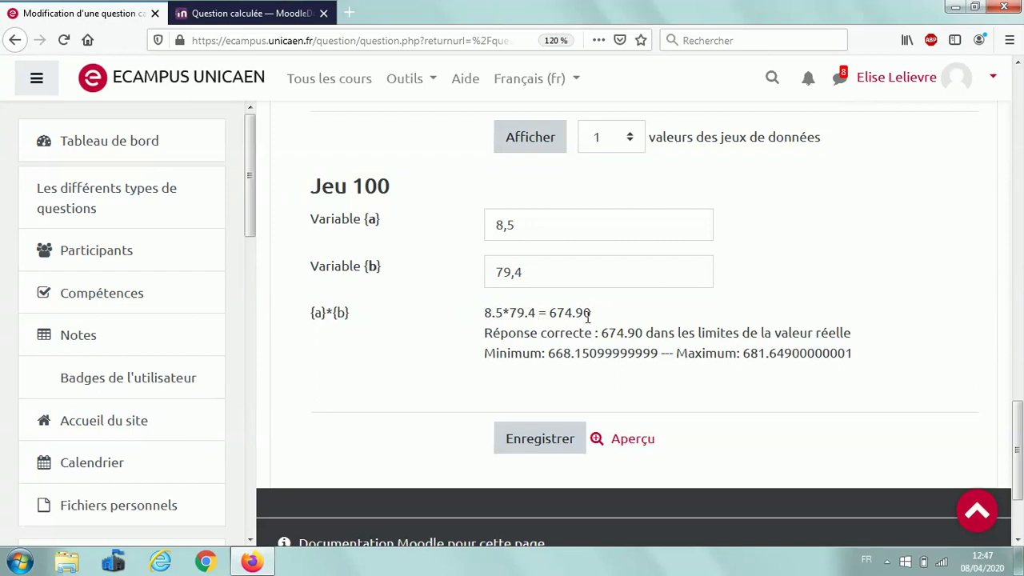
{"action": "scroll", "coordinate": [600, 400], "scroll_direction": "up", "scroll_amount": 1}
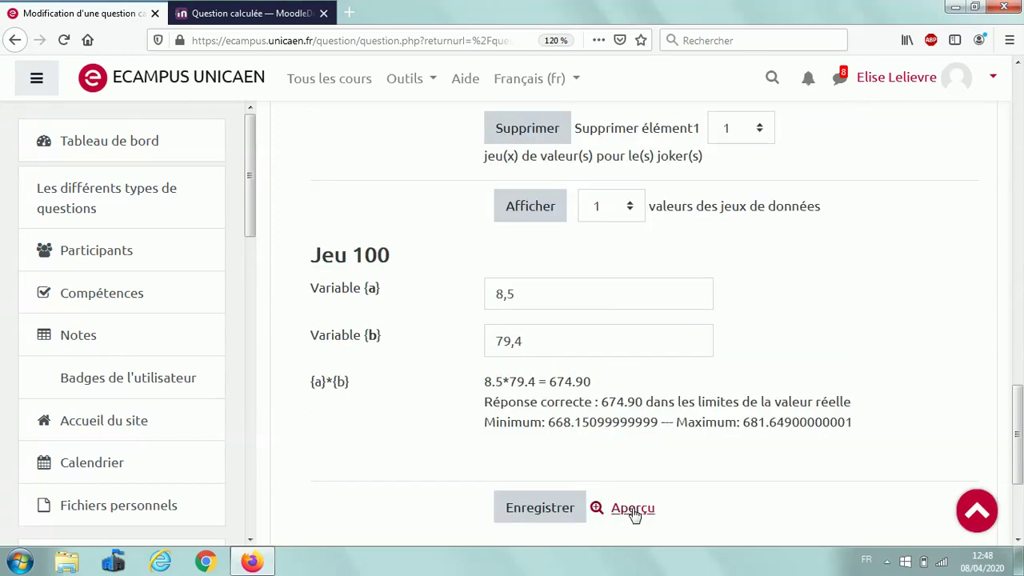
{"action": "left_click", "coordinate": [633, 509]}
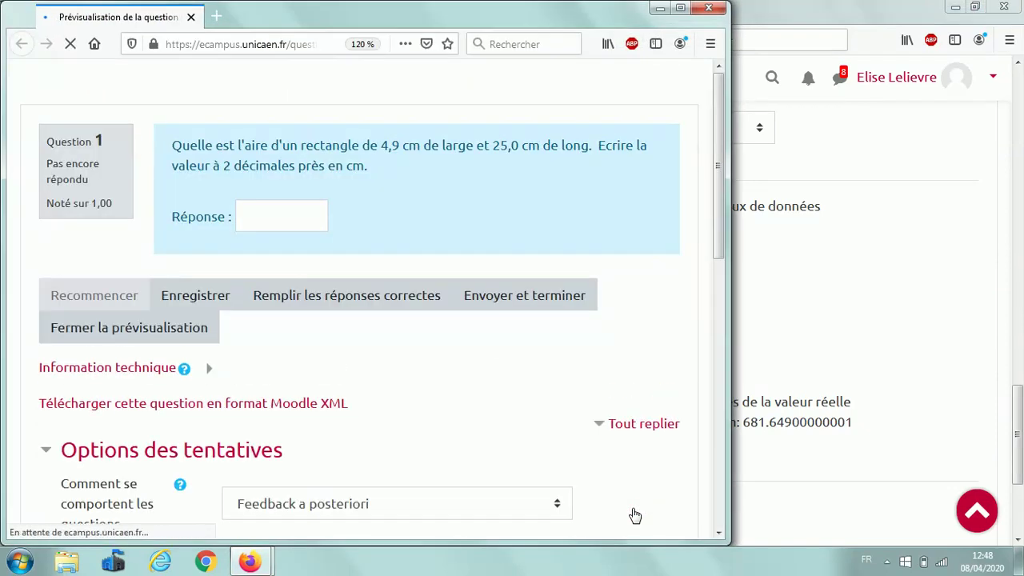
{"action": "double_click", "coordinate": [389, 144]}
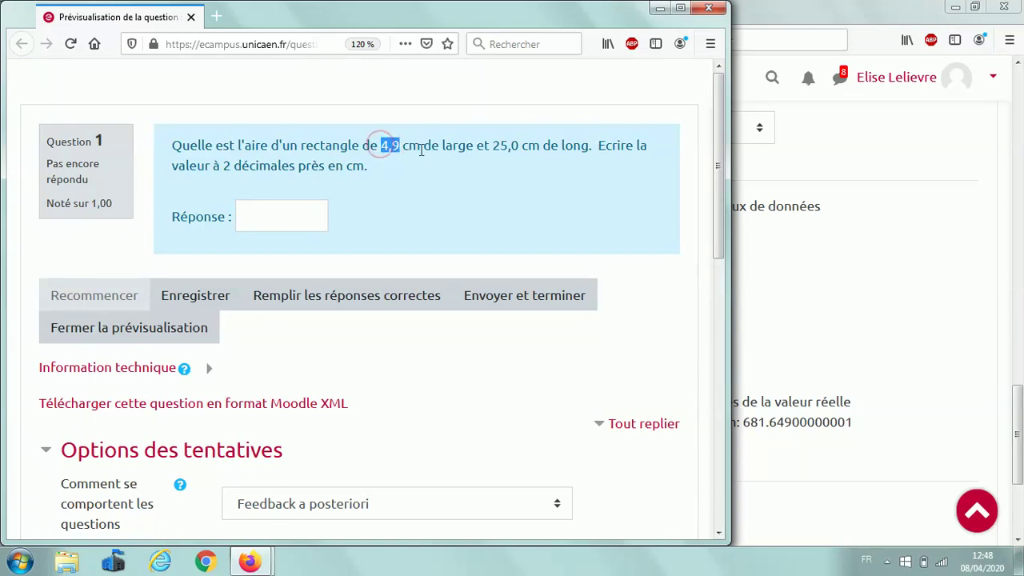
{"action": "double_click", "coordinate": [497, 144]}
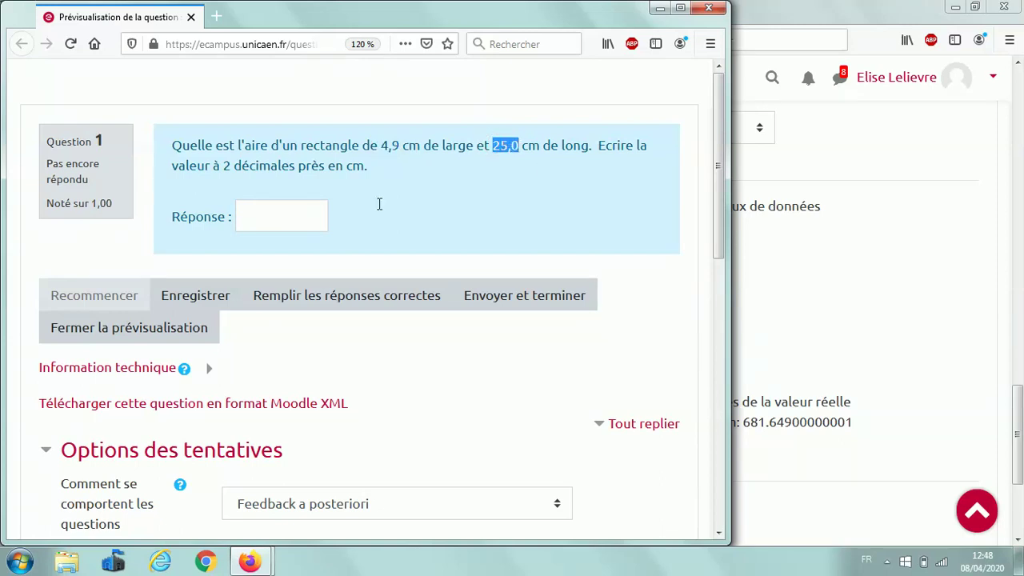
{"action": "left_click", "coordinate": [503, 306]}
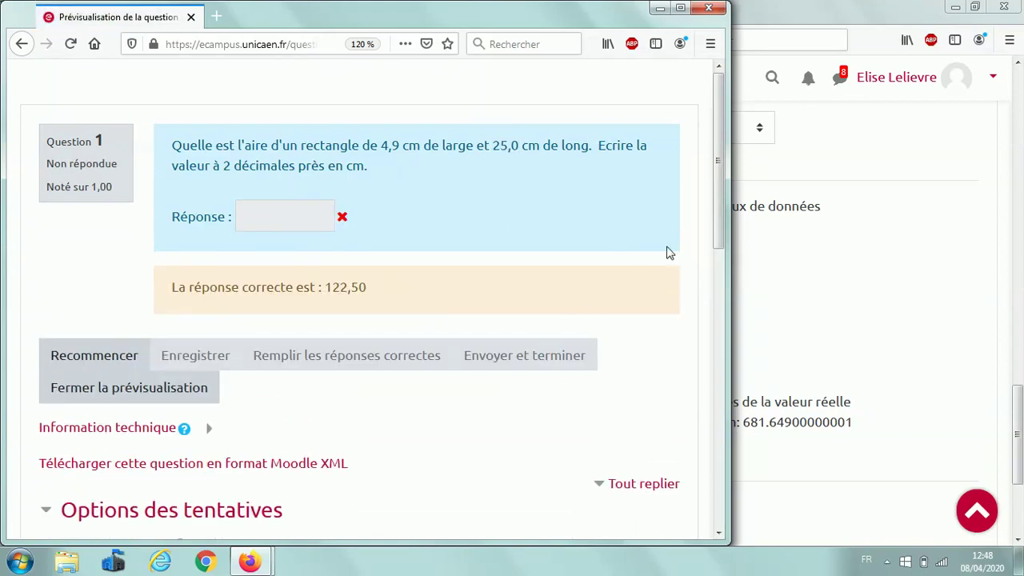
{"action": "left_click", "coordinate": [709, 9]}
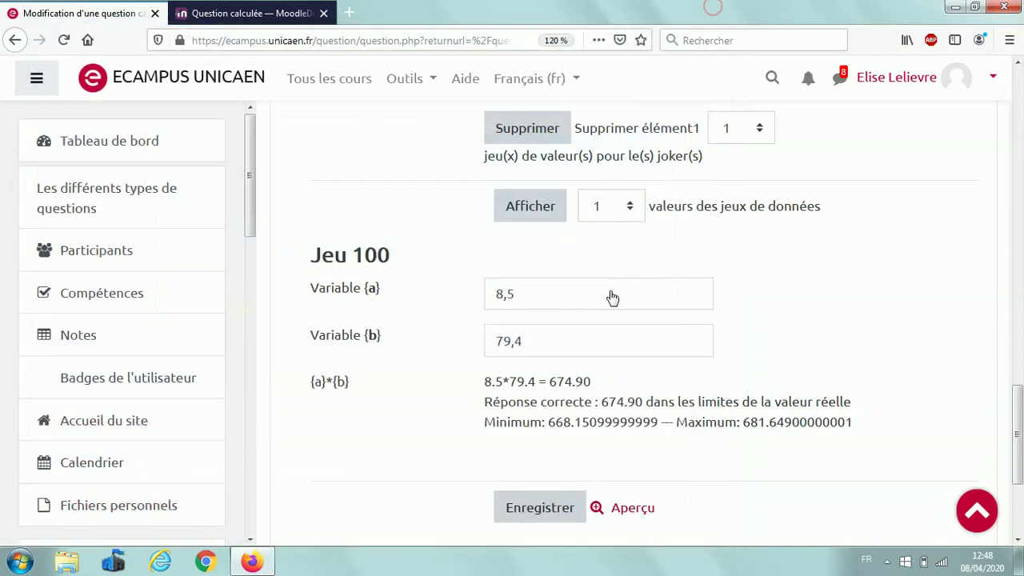
Preview the question a second time to check that other dimensions are drawn, submit it blank, and close the preview
{"action": "left_click", "coordinate": [634, 509]}
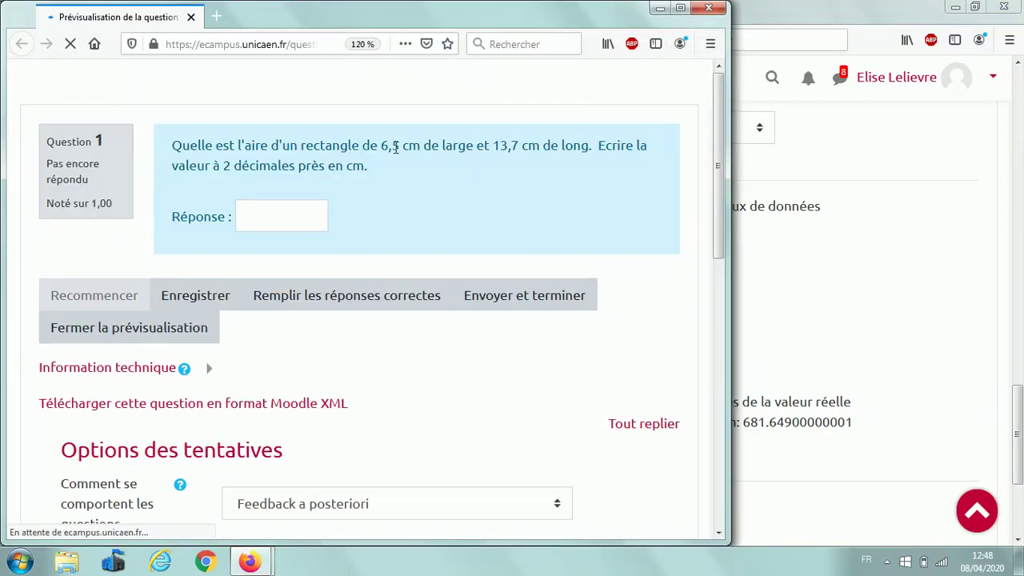
{"action": "left_click_drag", "start_coordinate": [381, 145], "coordinate": [403, 145]}
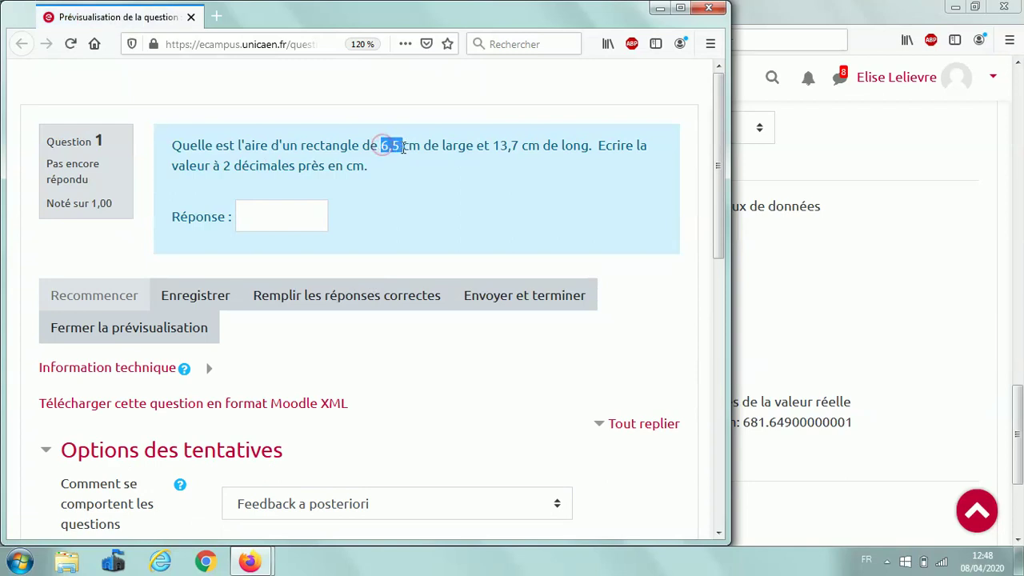
{"action": "left_click_drag", "start_coordinate": [492, 145], "coordinate": [519, 144]}
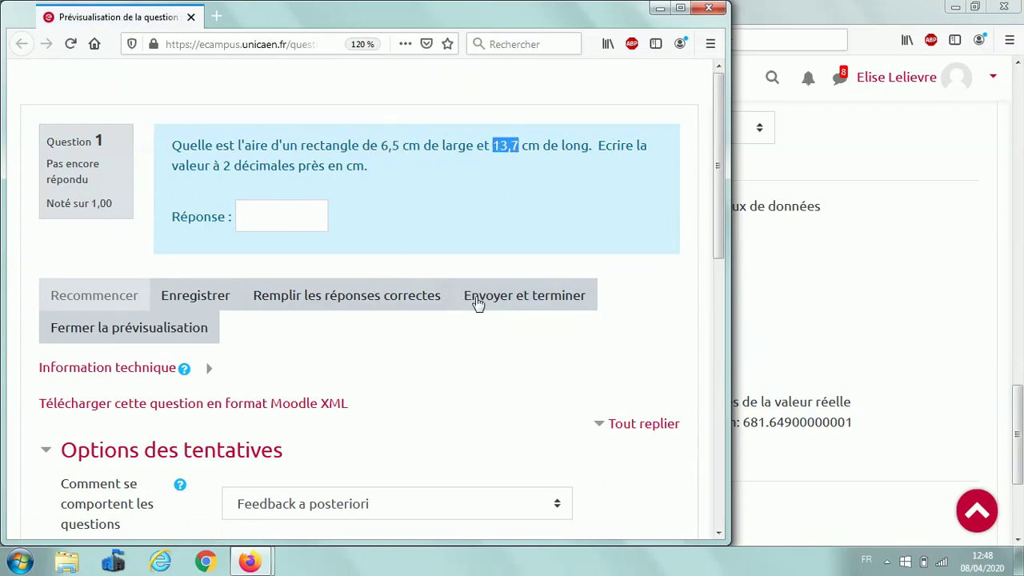
{"action": "left_click", "coordinate": [491, 298]}
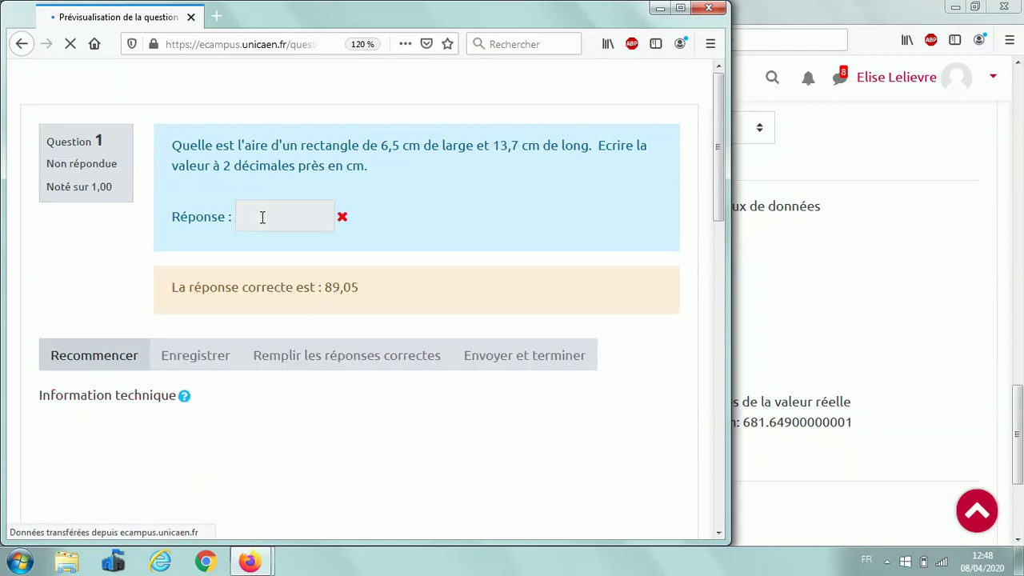
{"action": "left_click", "coordinate": [709, 7]}
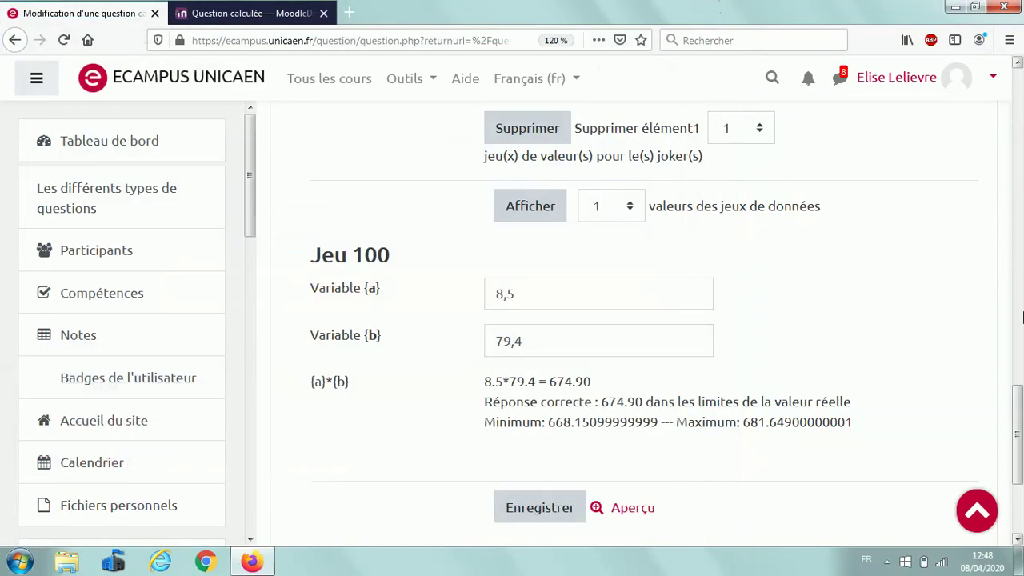
Save the calculated question with its value sets to the question bank
{"action": "left_click_drag", "start_coordinate": [1018, 432], "coordinate": [1018, 456]}
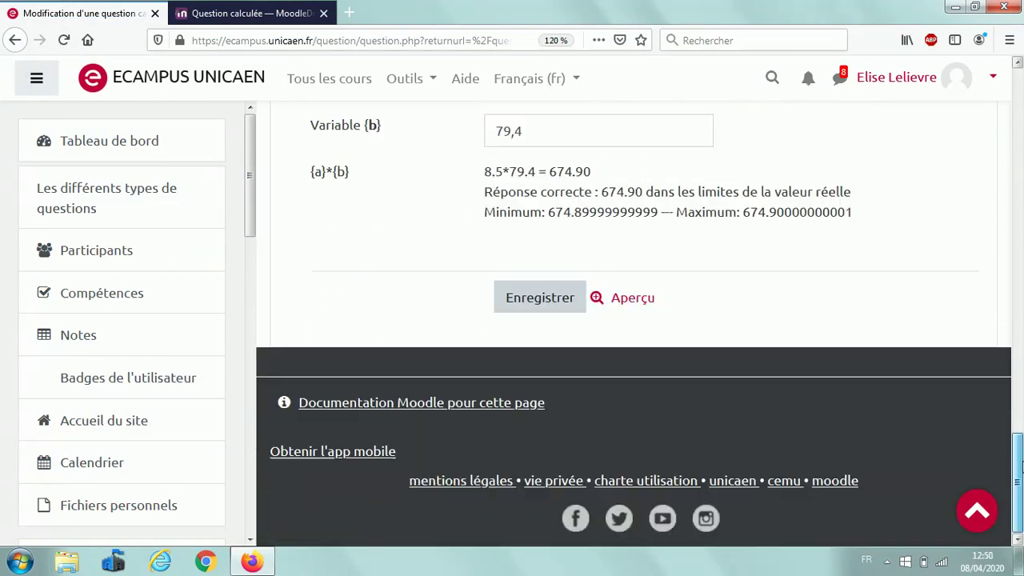
{"action": "scroll", "coordinate": [1019, 454], "scroll_direction": "up", "scroll_amount": 2}
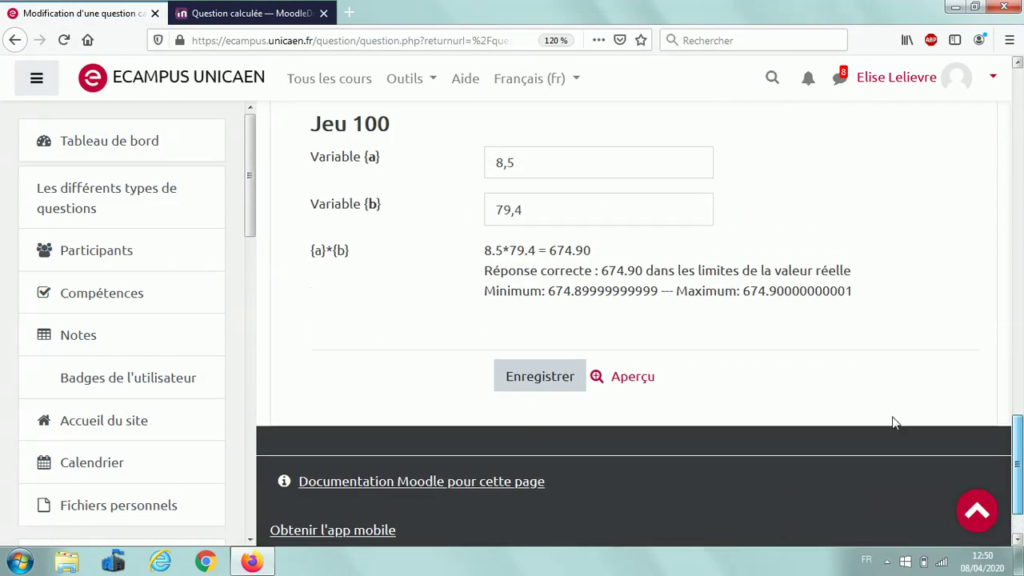
{"action": "left_click", "coordinate": [536, 378]}
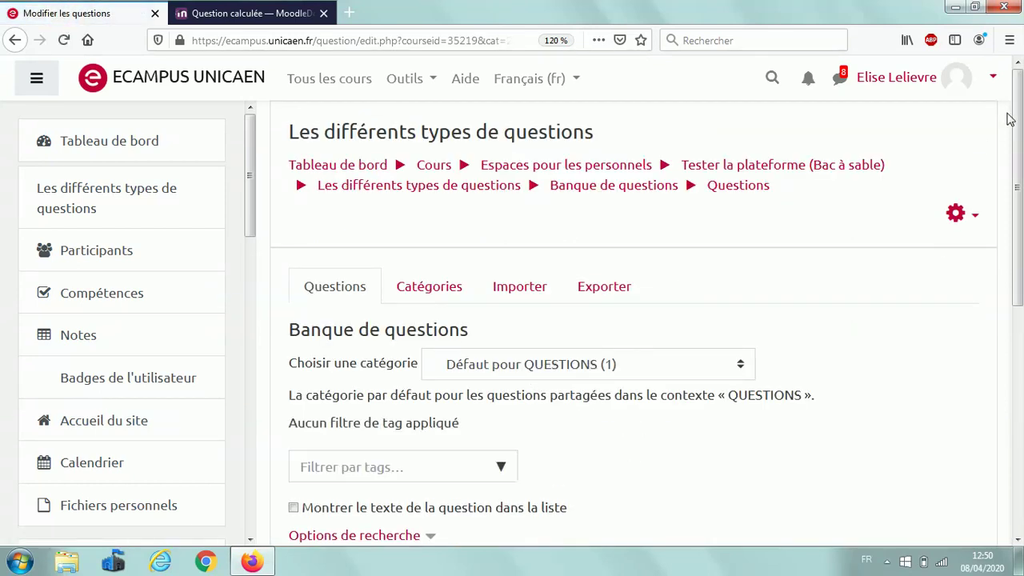
Reopen the Calcul DEMO question for editing and set the answer's tolerance to 0.01
{"action": "left_click_drag", "start_coordinate": [1018, 128], "coordinate": [1020, 285]}
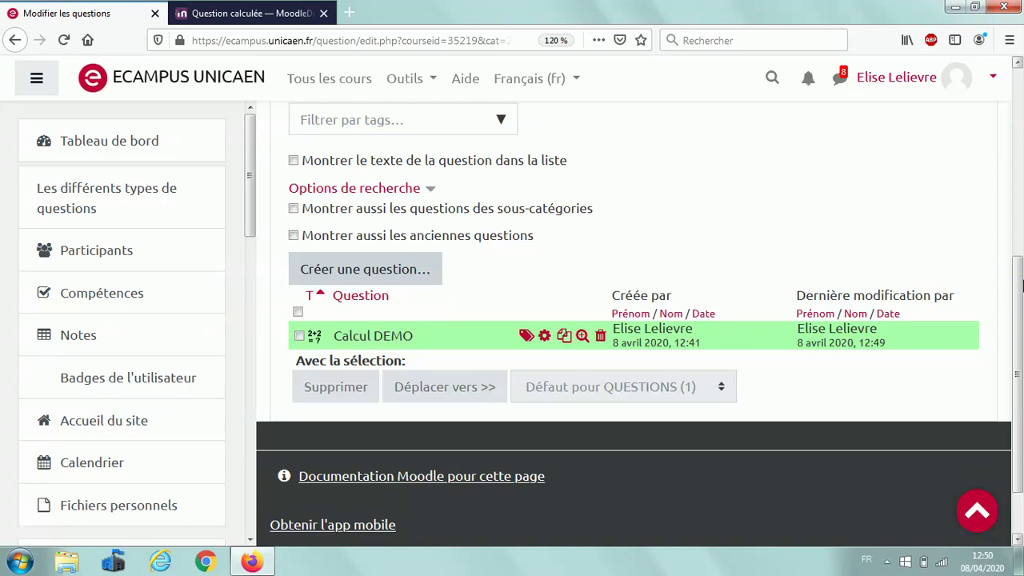
{"action": "left_click", "coordinate": [547, 337]}
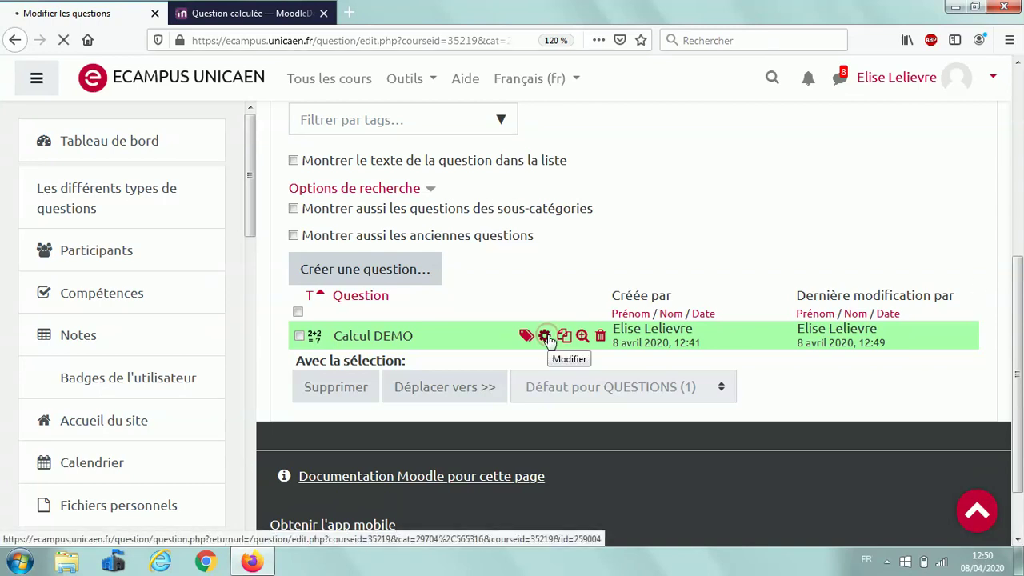
{"action": "left_click_drag", "start_coordinate": [1016, 88], "coordinate": [1016, 366]}
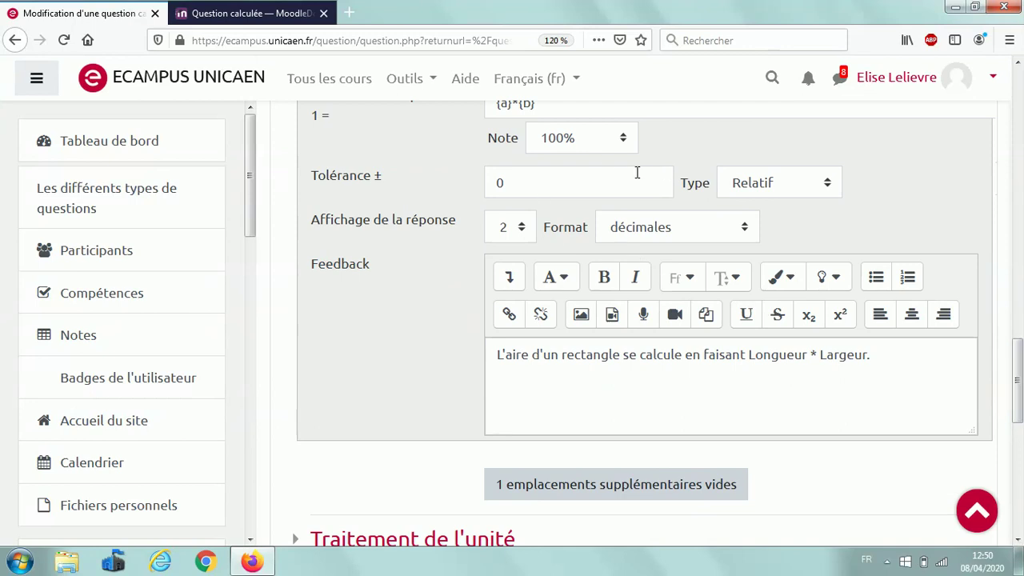
{"action": "left_click", "coordinate": [525, 187]}
{"action": "type", "text": "1"}
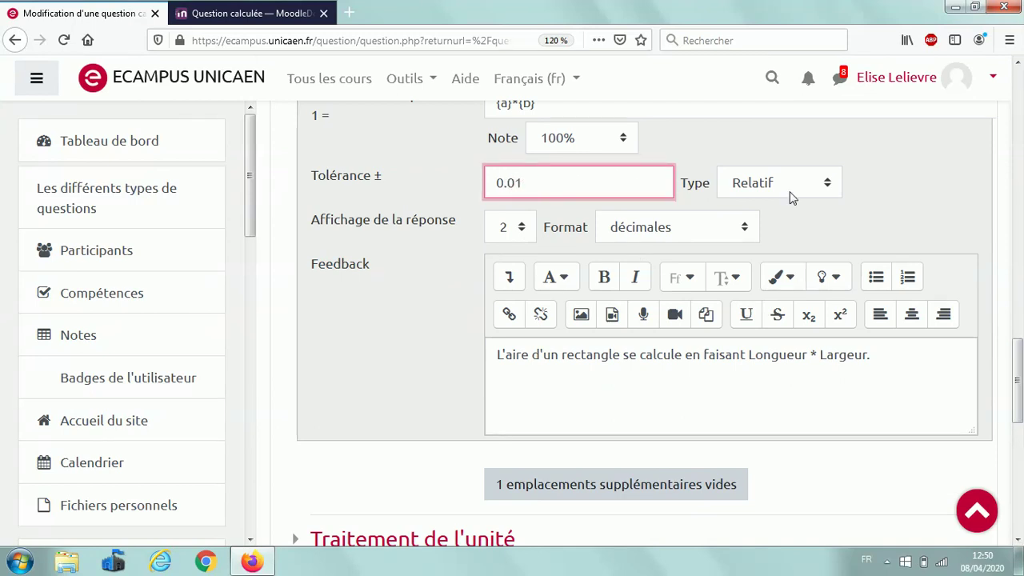
Set the answer's tolerance type to Nominal and save the question's edited settings
{"action": "left_click", "coordinate": [825, 183]}
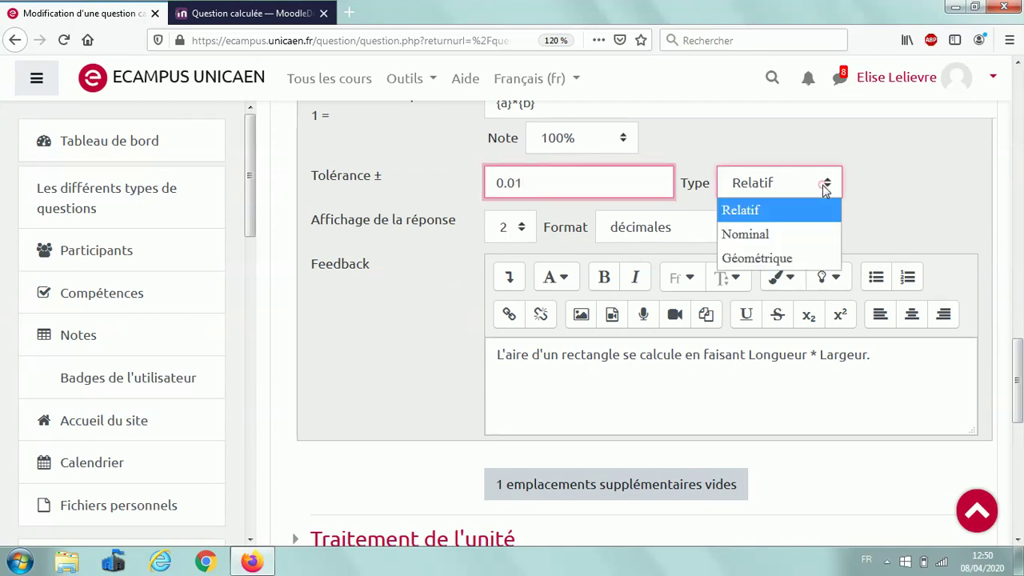
{"action": "left_click", "coordinate": [795, 236]}
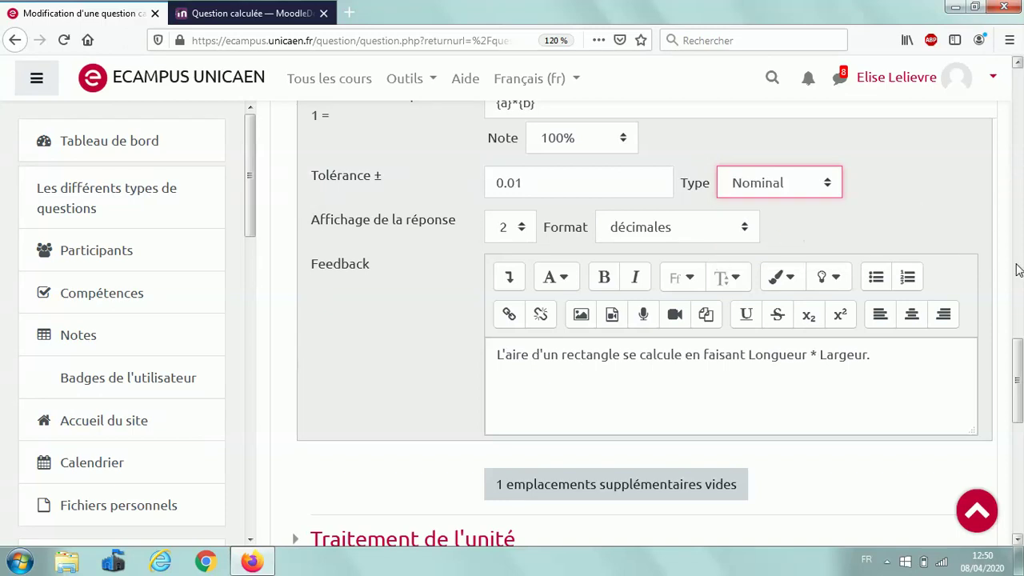
{"action": "left_click_drag", "start_coordinate": [1016, 344], "coordinate": [1016, 480]}
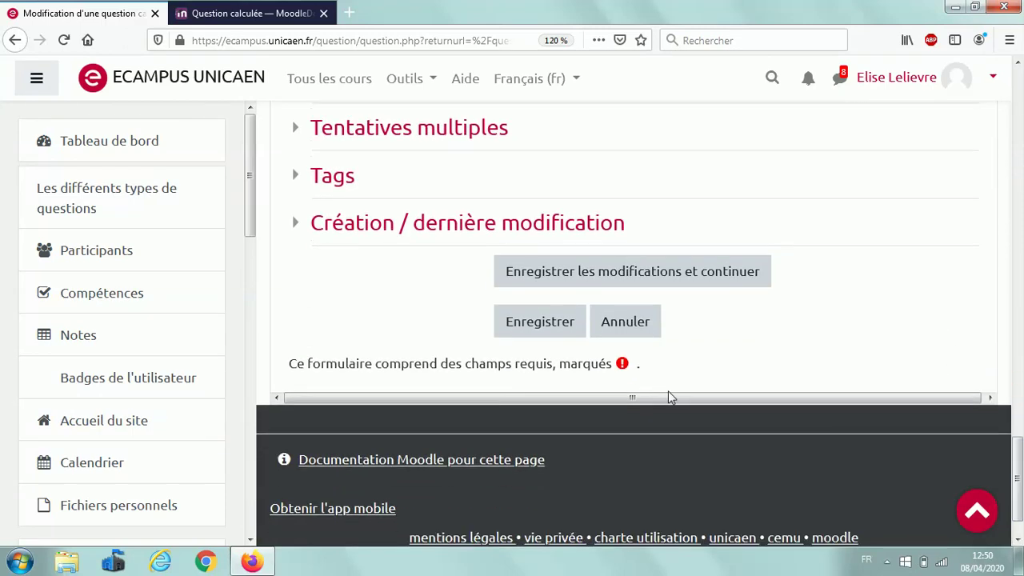
{"action": "left_click", "coordinate": [520, 328]}
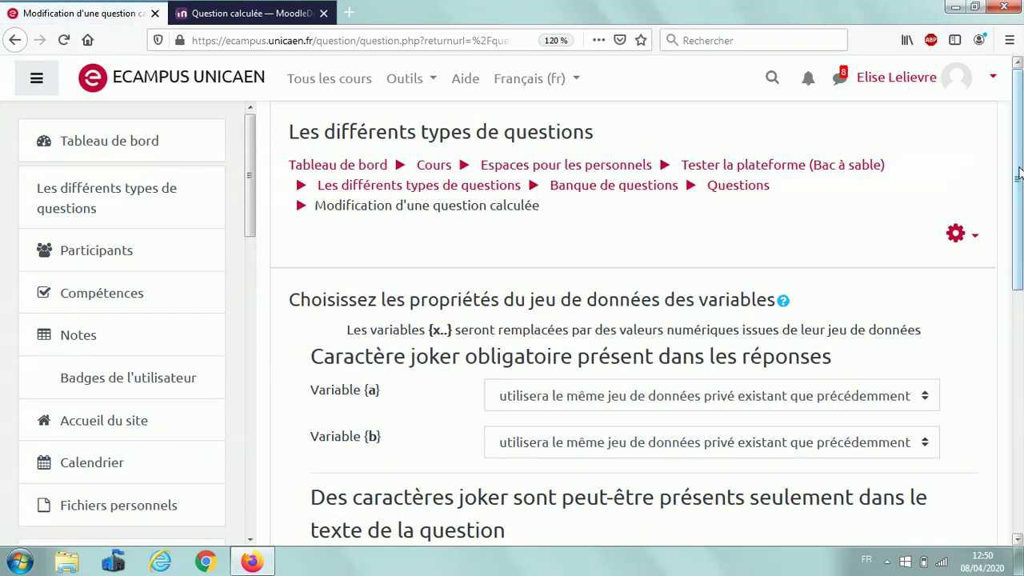
Keep the existing private data sets for variables {a} and {b}, proceed to their value sets, and check the accepted answer limits for {a}*{b}
{"action": "scroll", "coordinate": [1013, 206], "scroll_direction": "down", "scroll_amount": 6}
{"action": "left_click", "coordinate": [571, 311]}
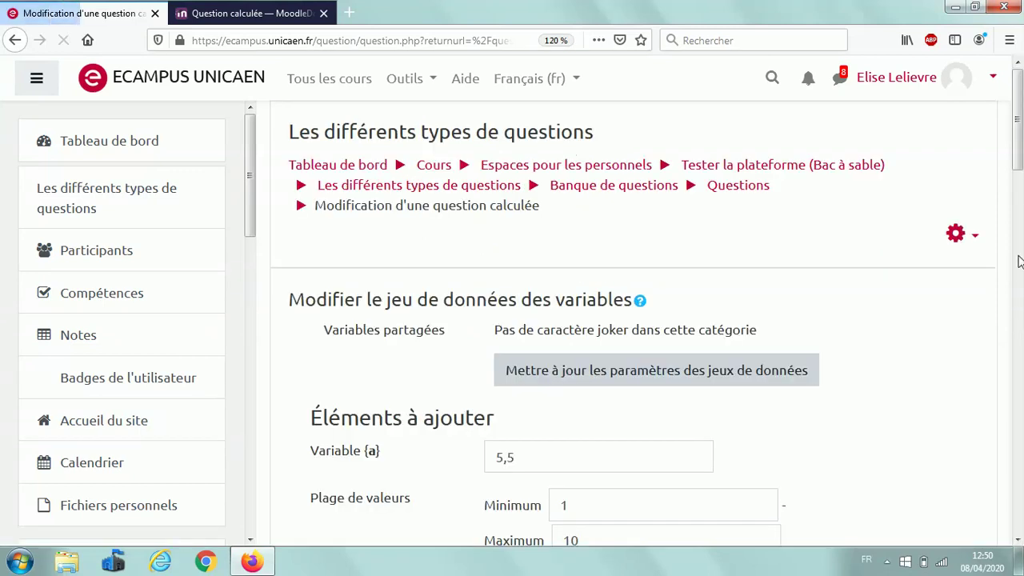
{"action": "left_click_drag", "start_coordinate": [1017, 120], "coordinate": [1018, 472]}
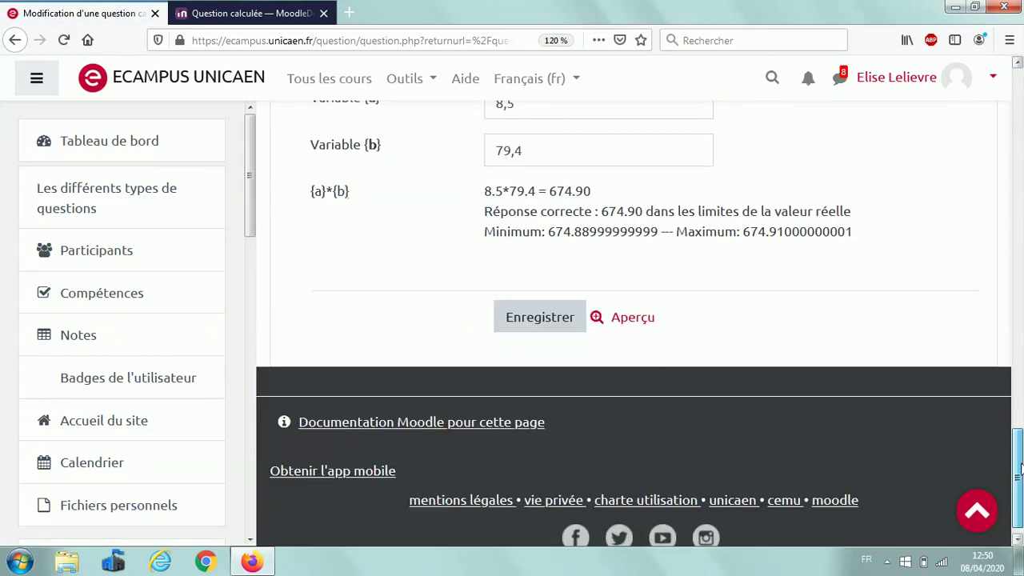